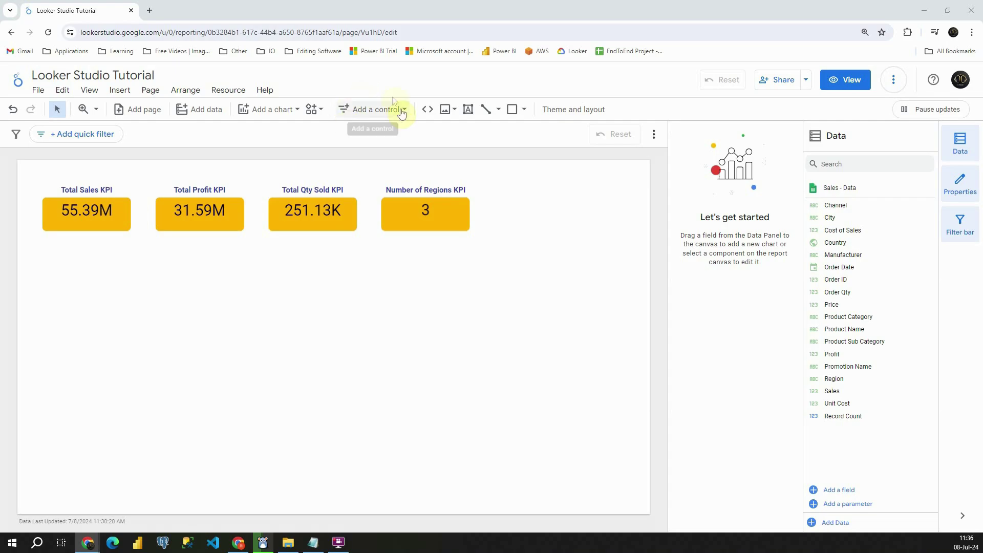
- Place a Slider control beneath the KPI scorecards and drag it larger
left_click(381, 109)
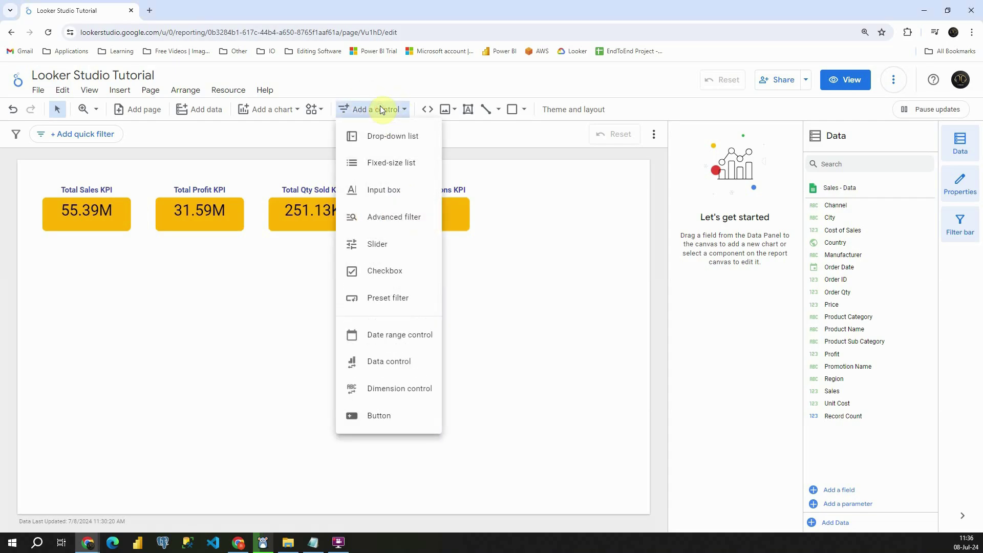
left_click(373, 247)
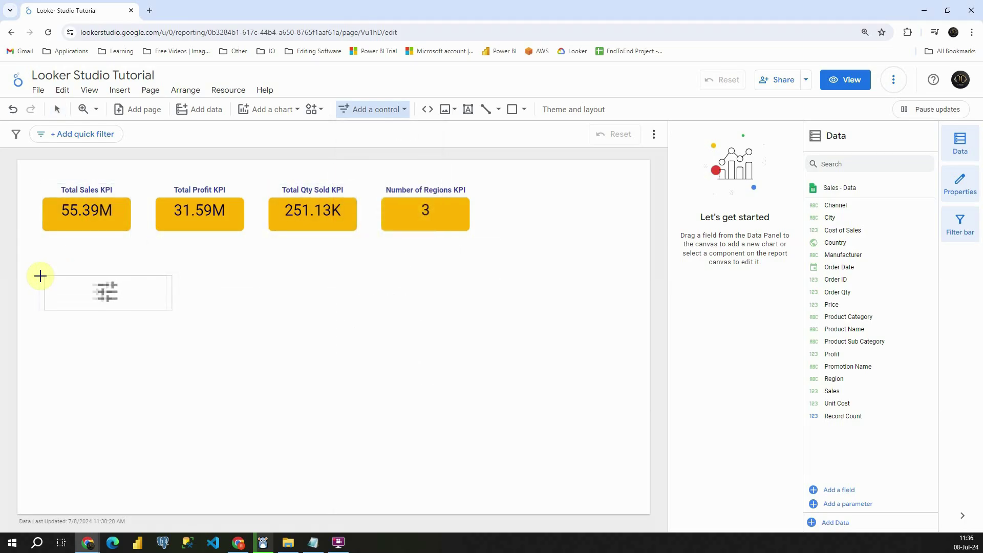
left_click(41, 275)
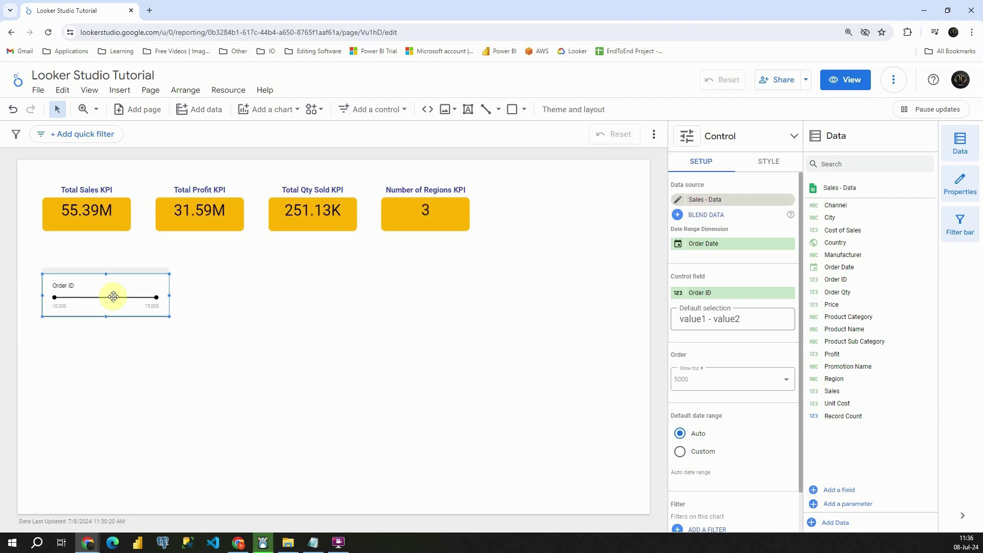
left_click_drag(170, 317, 203, 330)
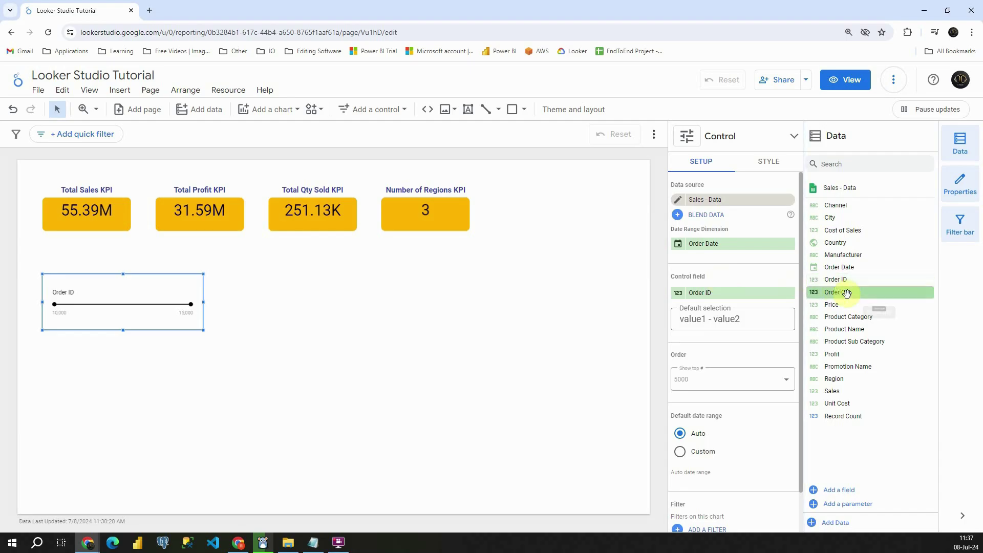
- Drag the Price field onto the slider's control field, replacing Order ID
left_click_drag(842, 306, 711, 300)
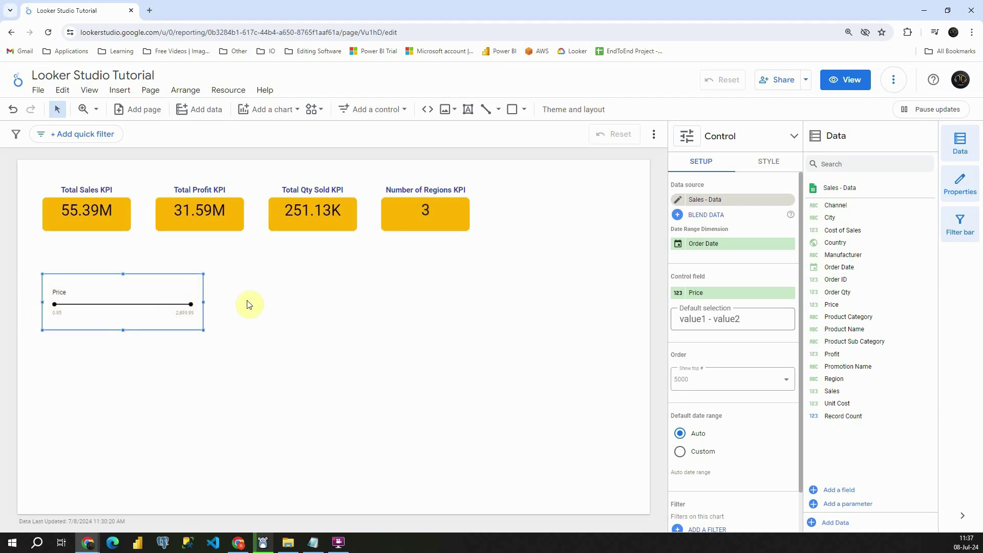
- Shift the Price slider right and drag its handles to a 500–1,000 price range
left_click_drag(51, 305, 83, 304)
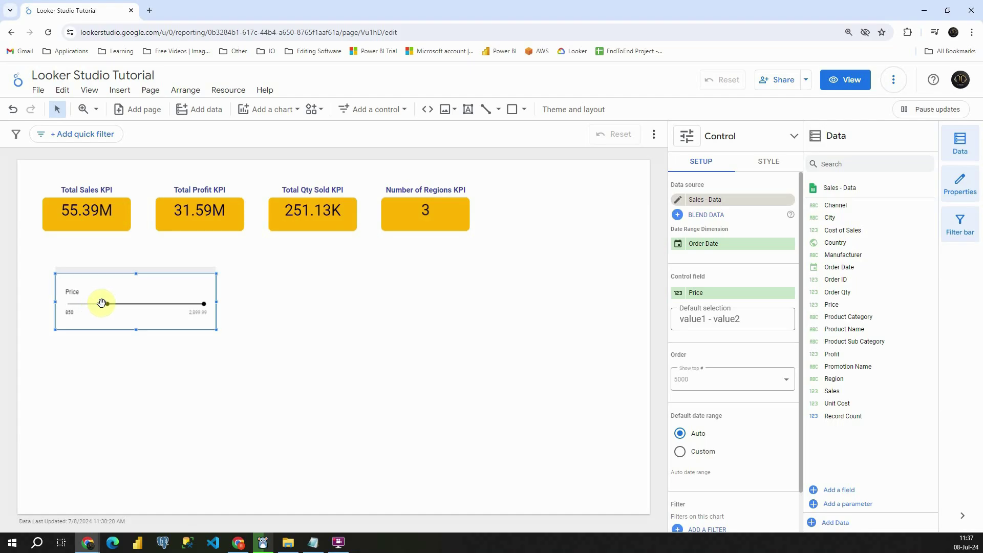
left_click_drag(102, 302, 103, 302)
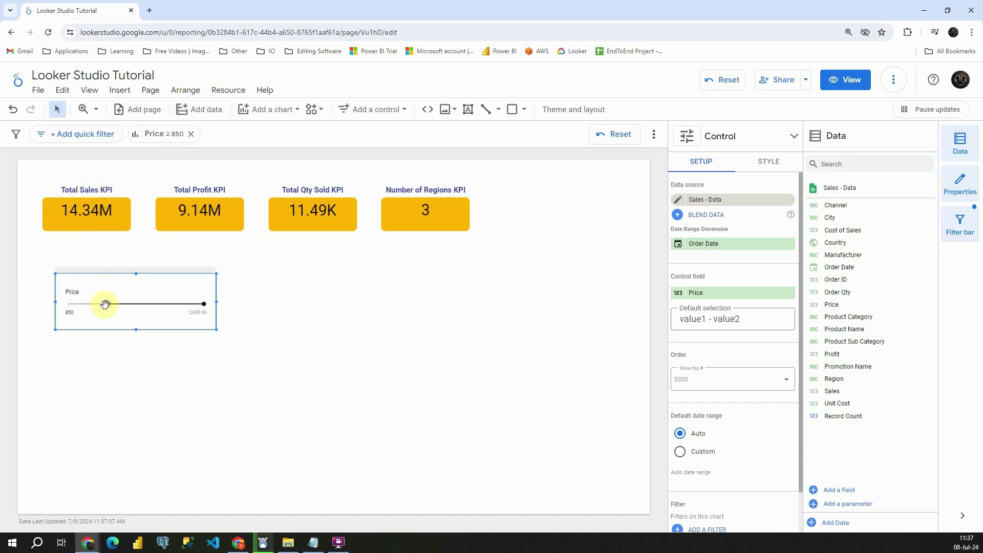
left_click(202, 304)
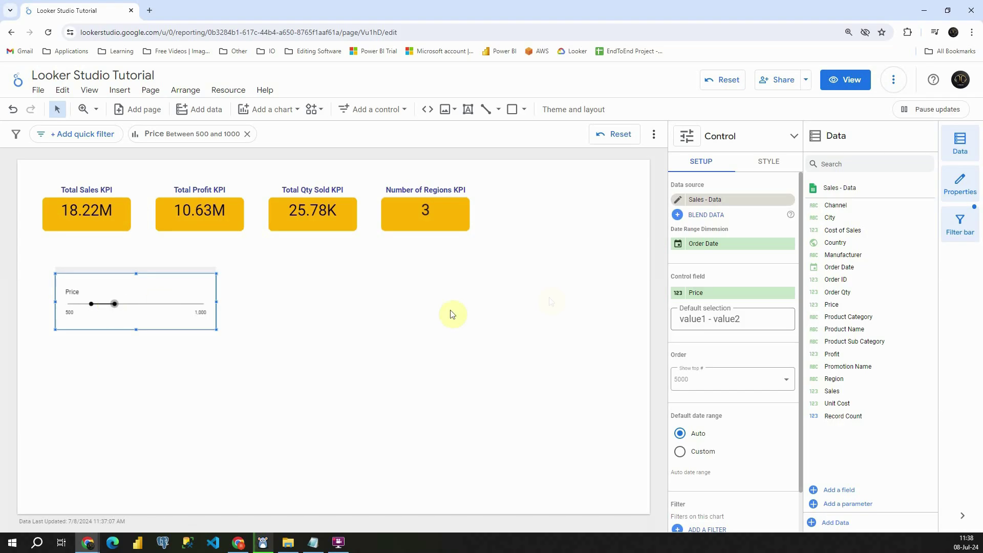
- Limit the slider to the top 200 values, then to the top 40
scroll(722, 295, "down", 1)
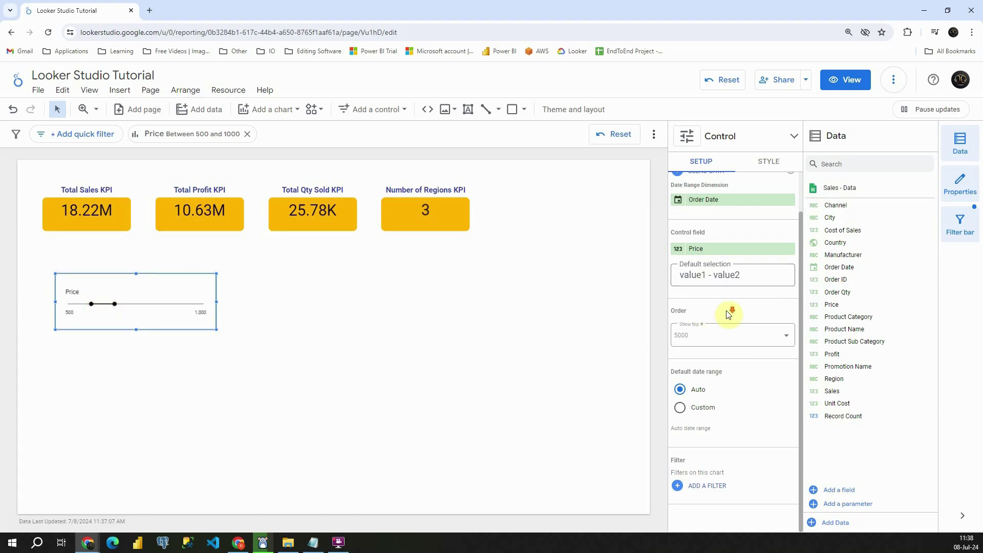
left_click(743, 336)
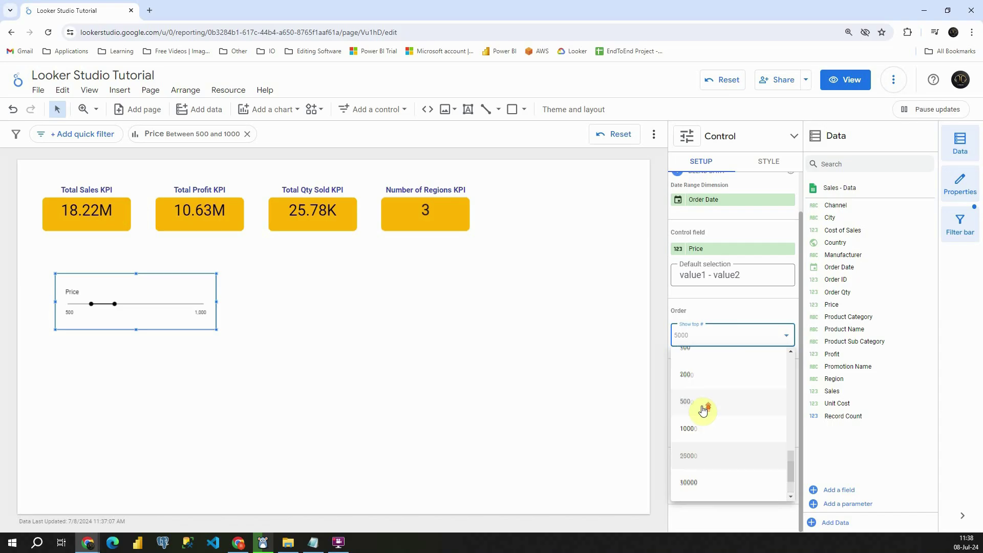
left_click(698, 383)
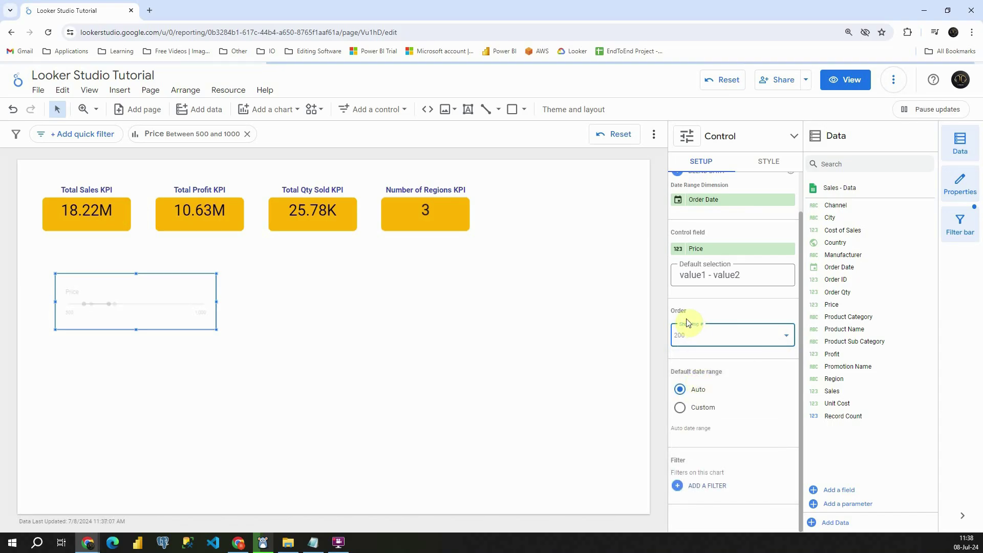
left_click(697, 335)
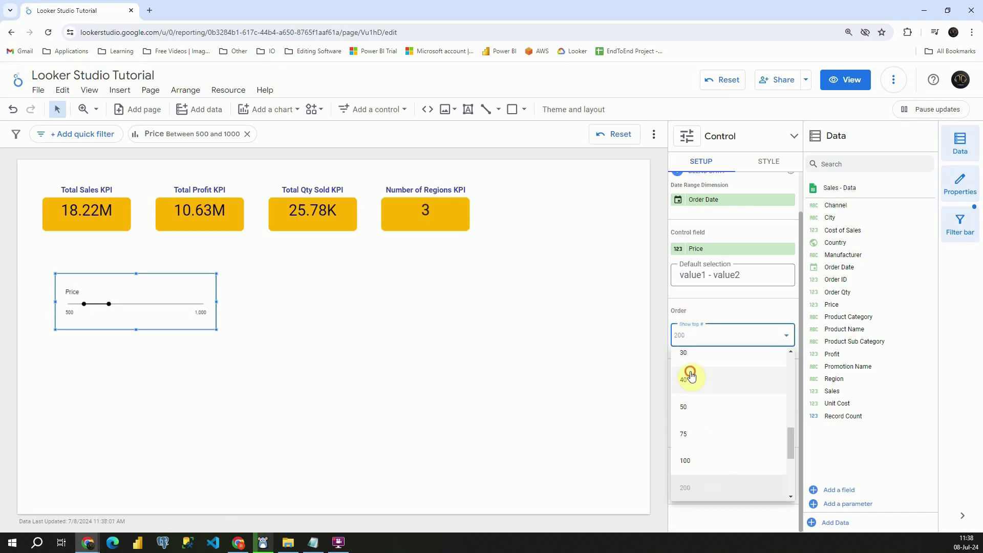
left_click(689, 371)
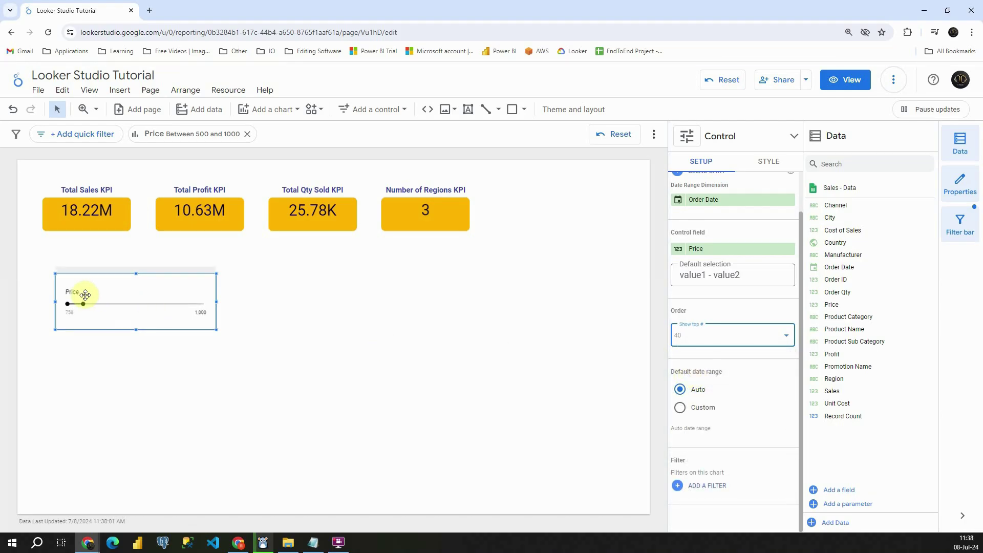
- Centre the slider, reset the price filter, and restrict it to the single top value
left_click_drag(83, 304, 224, 306)
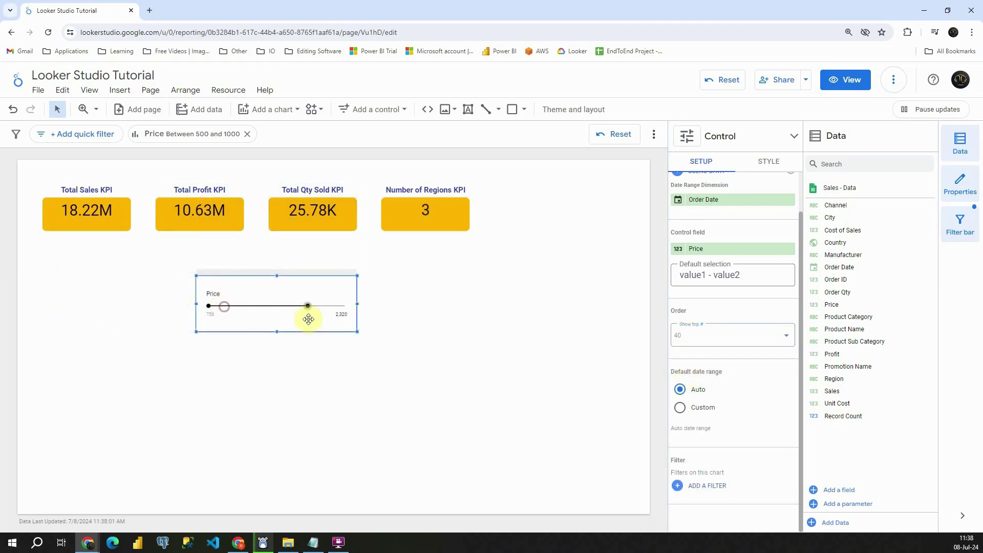
left_click(422, 309)
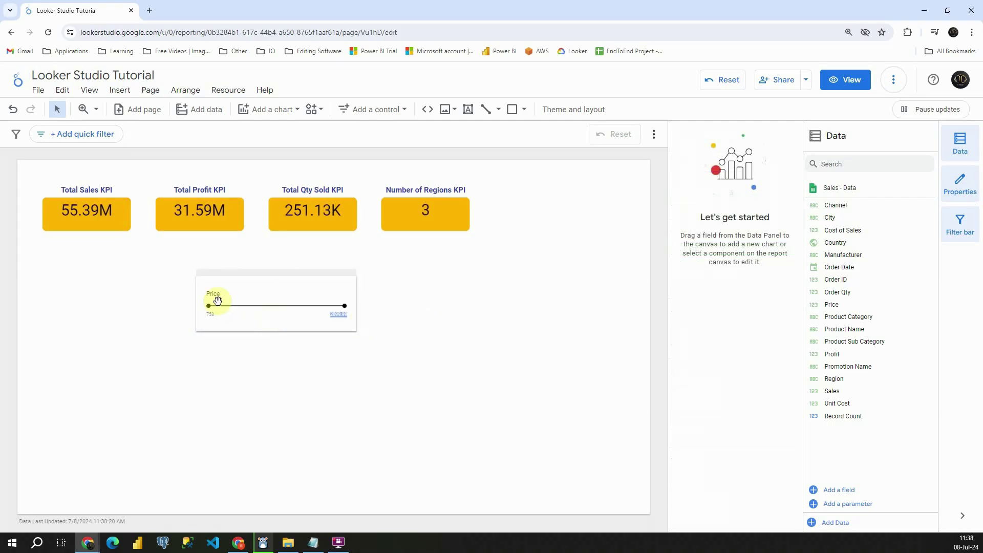
left_click(346, 283)
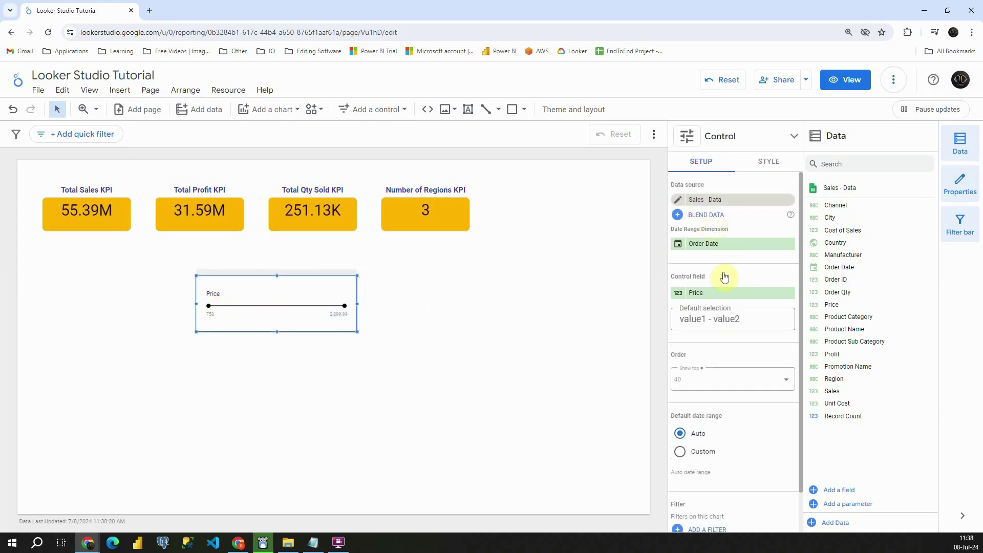
scroll(713, 351, "down", 2)
left_click(713, 337)
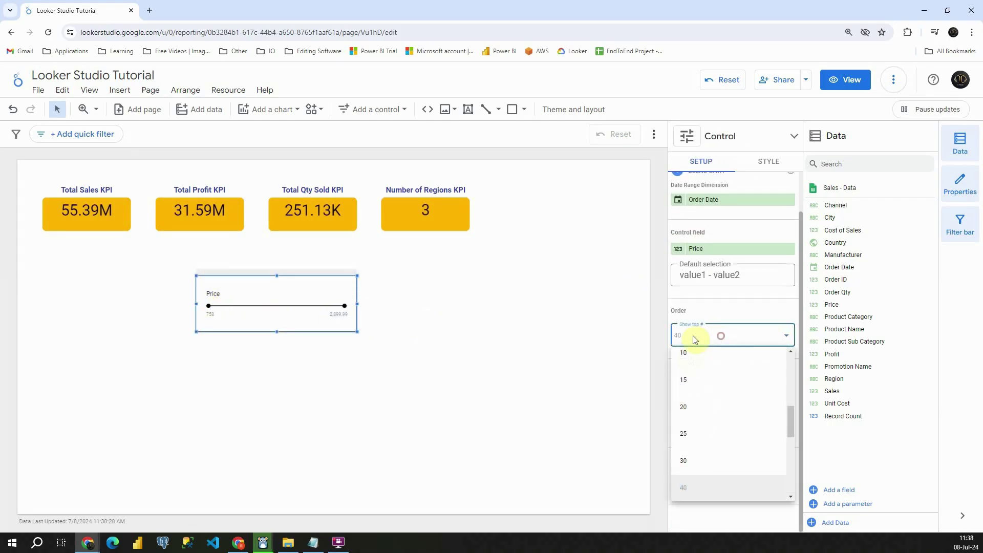
left_click(691, 365)
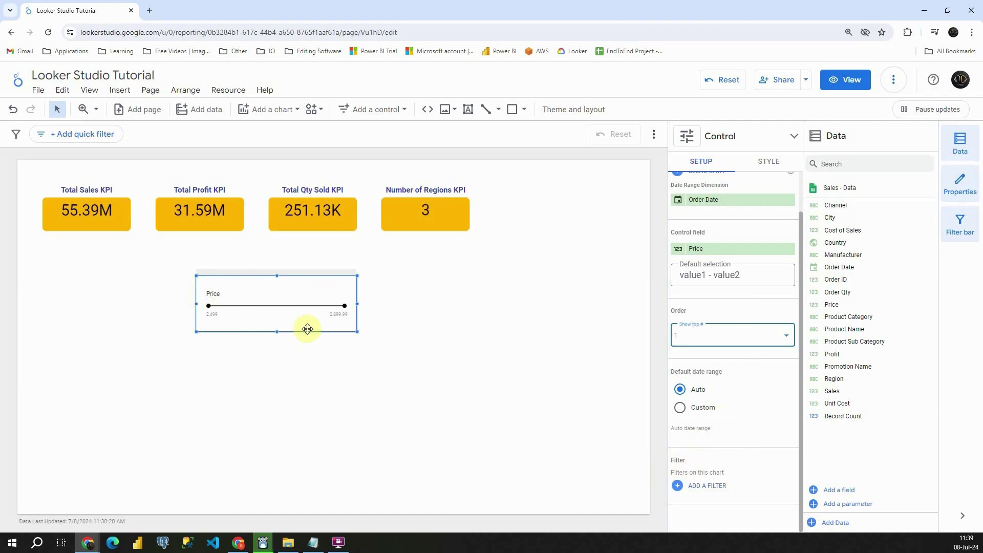
left_click(764, 163)
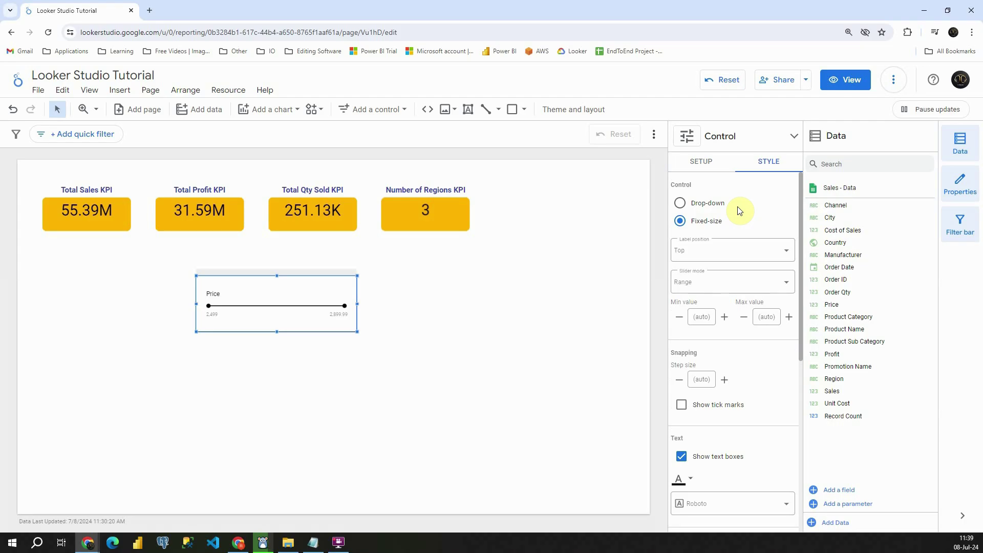
- Preview the Price filter as a drop-down, then keep it Fixed-size with the label on Top
left_click(677, 202)
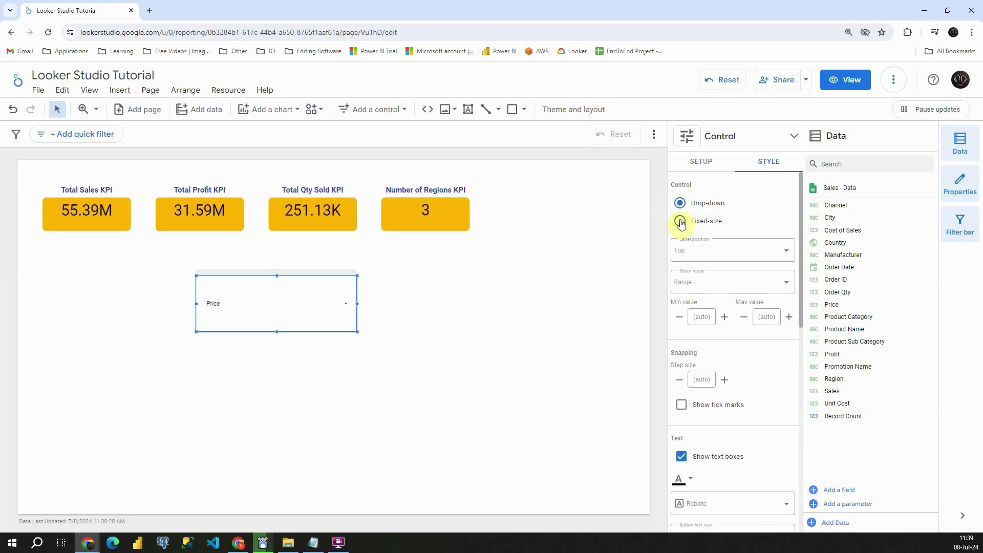
left_click(307, 304)
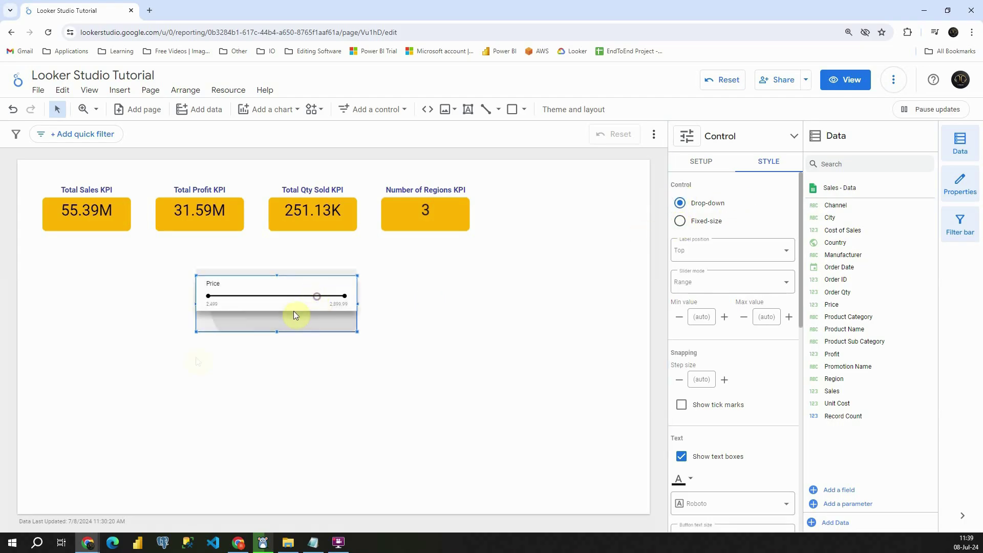
left_click(687, 221)
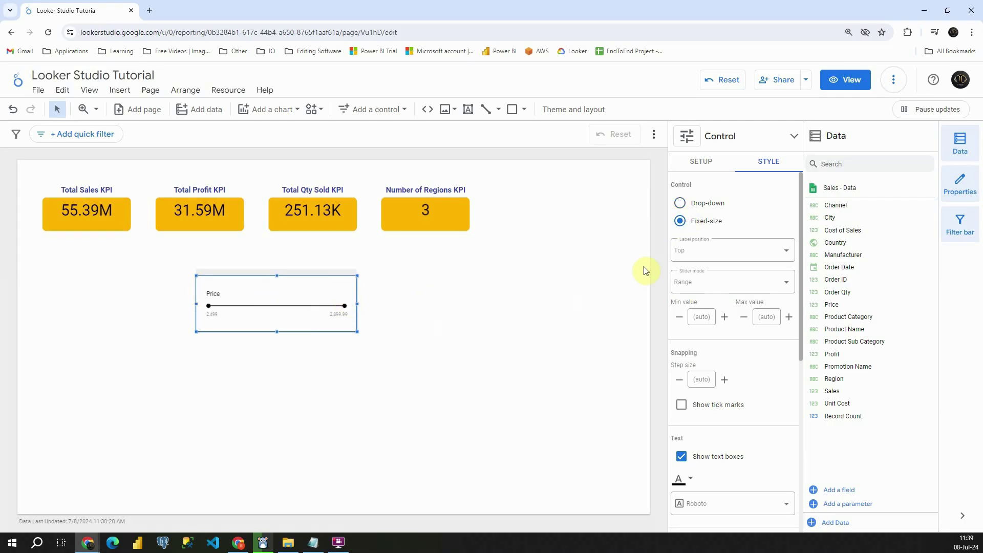
left_click(720, 250)
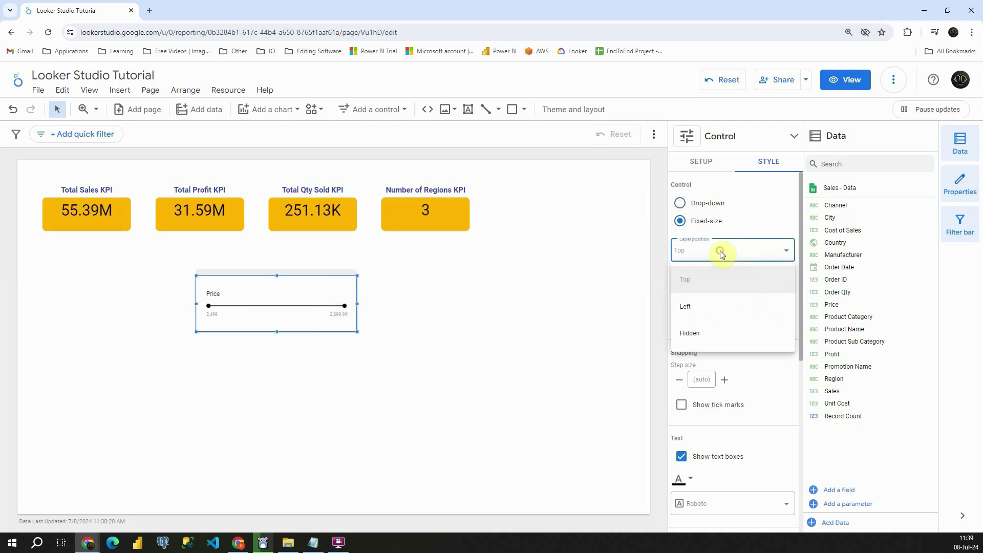
left_click(763, 226)
- Set the slider mode to Locked max after briefly trying Locked min
scroll(742, 258, "down", 1)
left_click(708, 238)
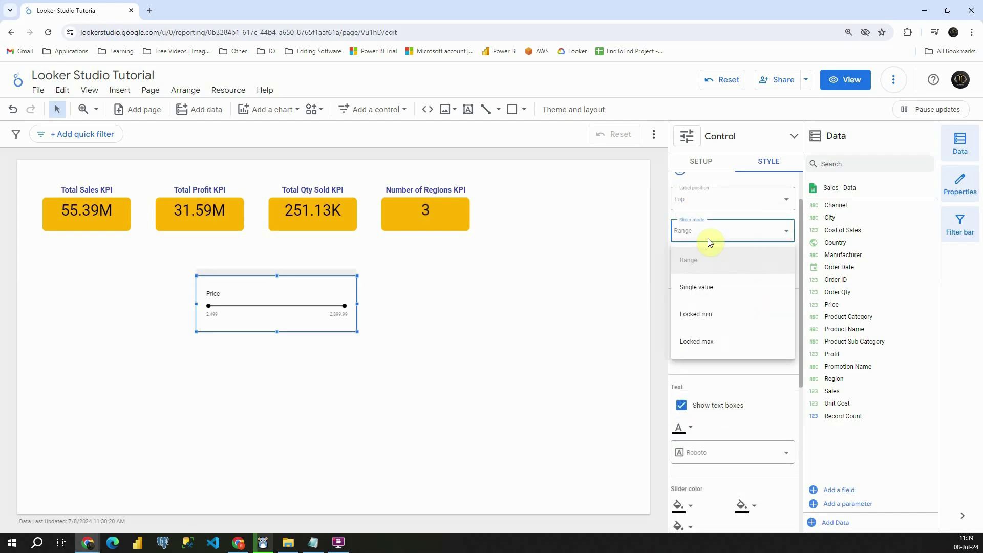
left_click(707, 313)
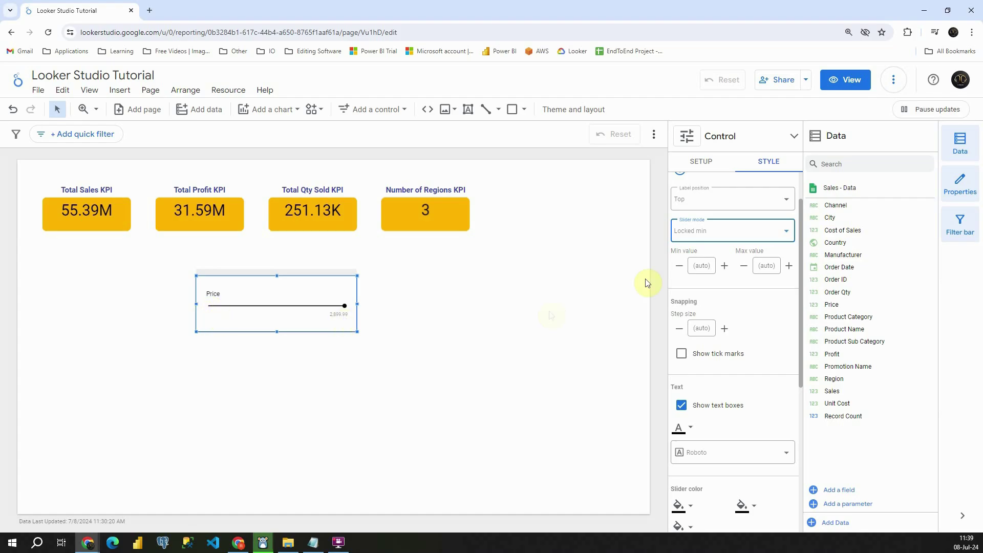
left_click(723, 235)
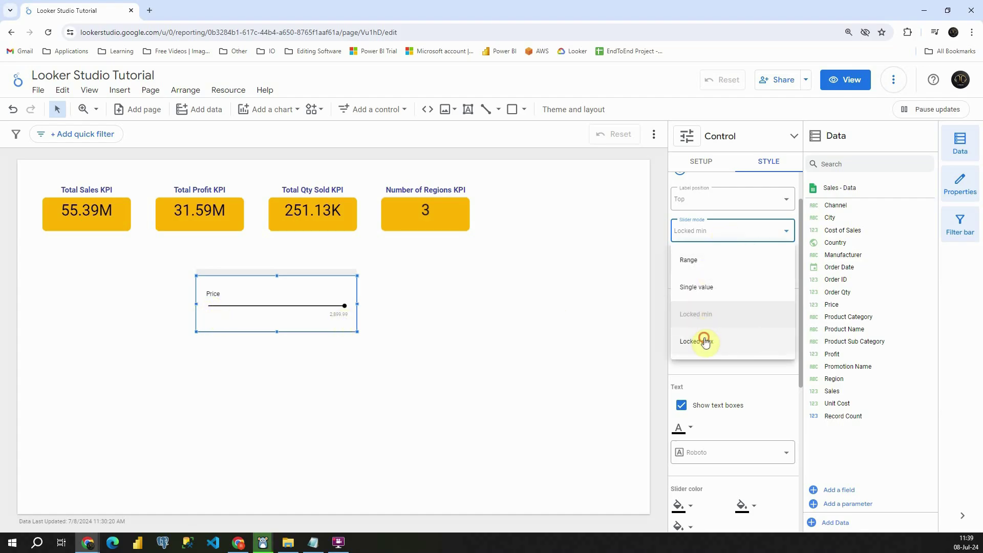
left_click(707, 340)
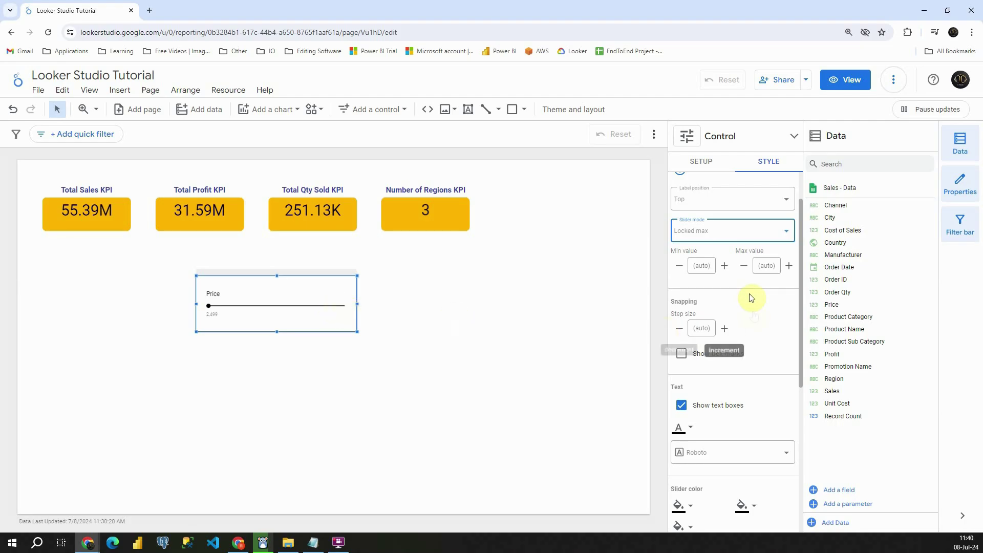
- Turn off Show text boxes so the slider's value labels are hidden
scroll(741, 292, "down", 2)
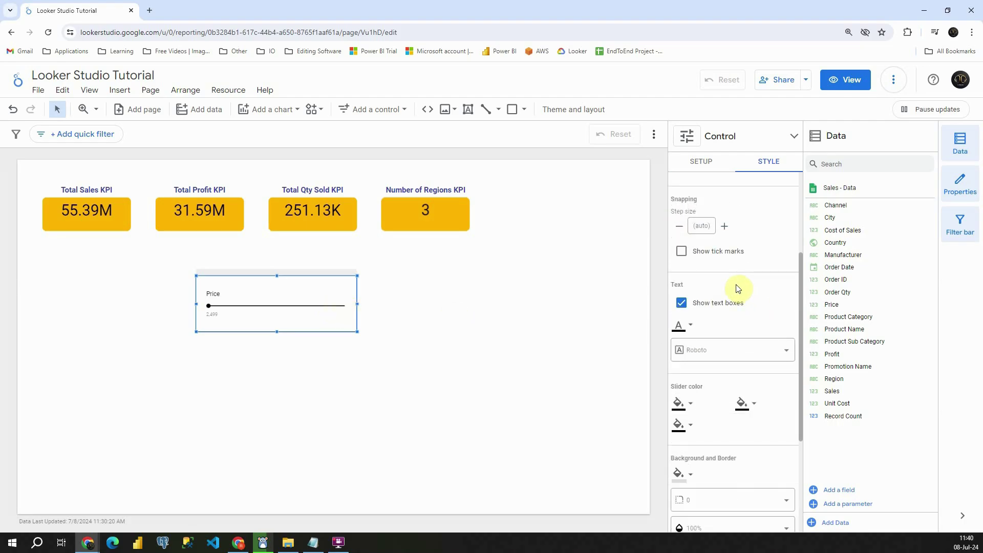
left_click(681, 303)
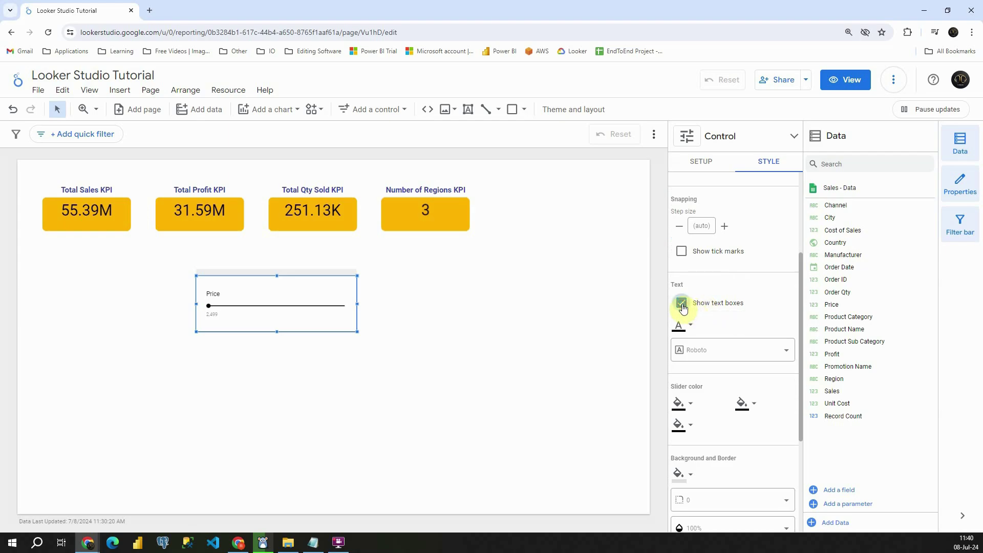
left_click(683, 307)
left_click(682, 303)
scroll(707, 320, "down", 2)
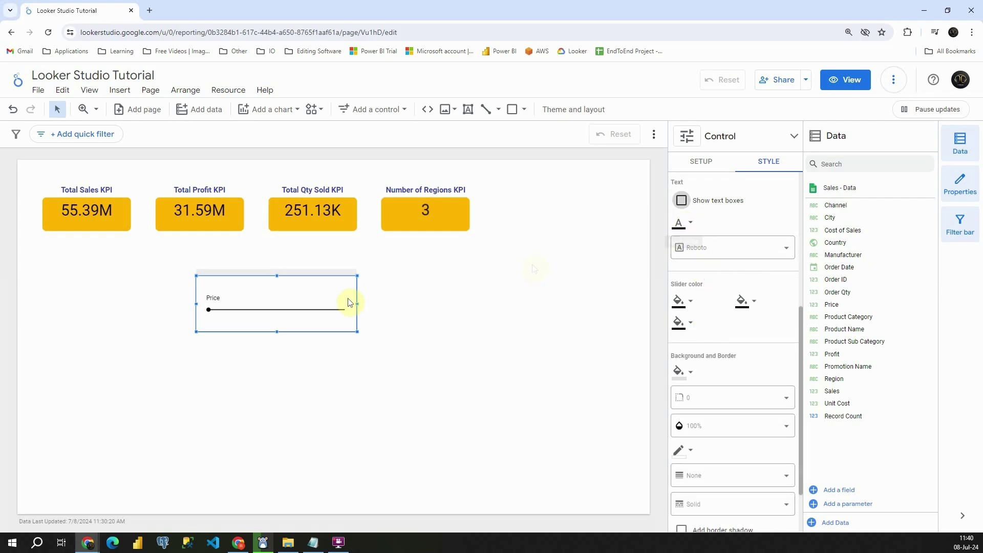
- Colour the Price label text red, the slider thumb blue and the track fill yellow
left_click(683, 224)
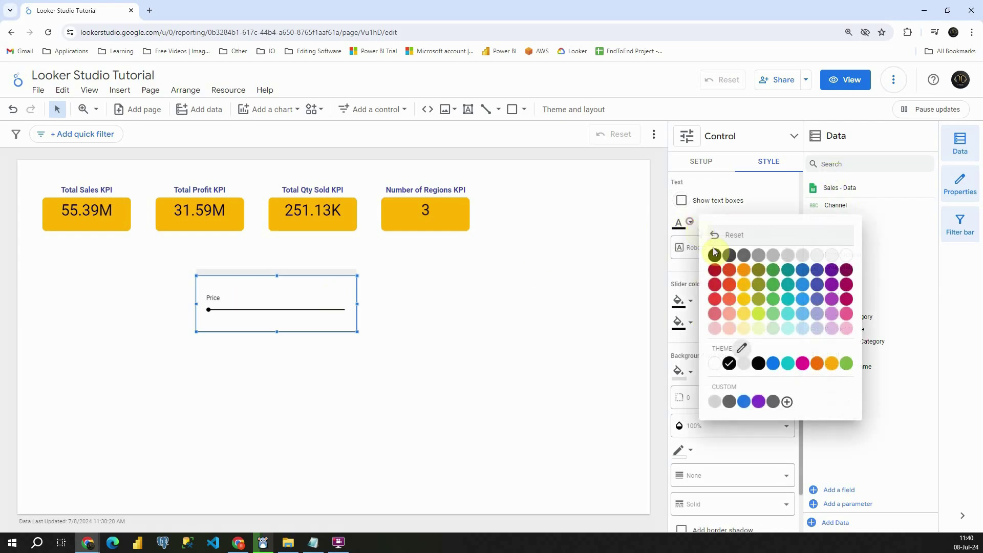
left_click(728, 267)
scroll(699, 253, "down", 1)
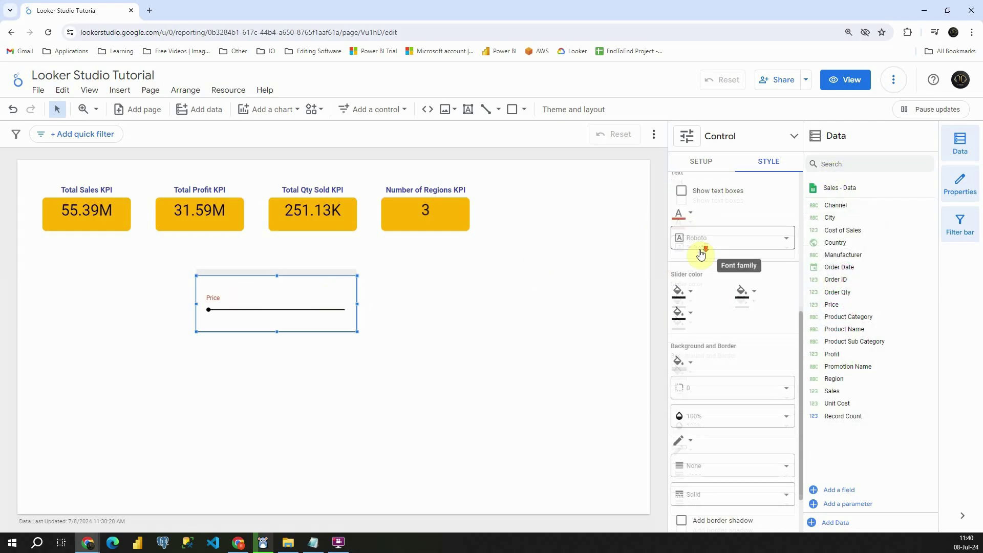
left_click(703, 250)
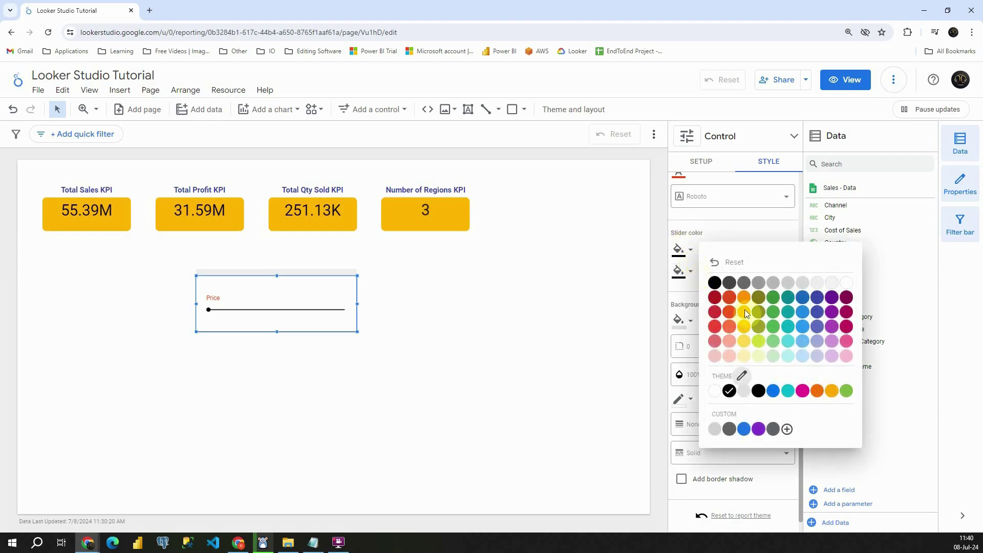
left_click(742, 376)
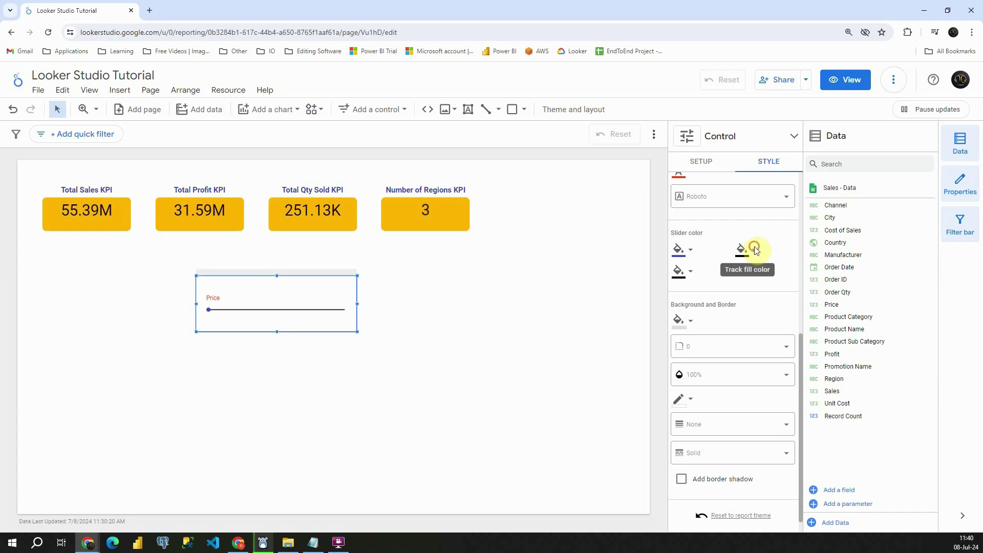
left_click(754, 250)
left_click(809, 324)
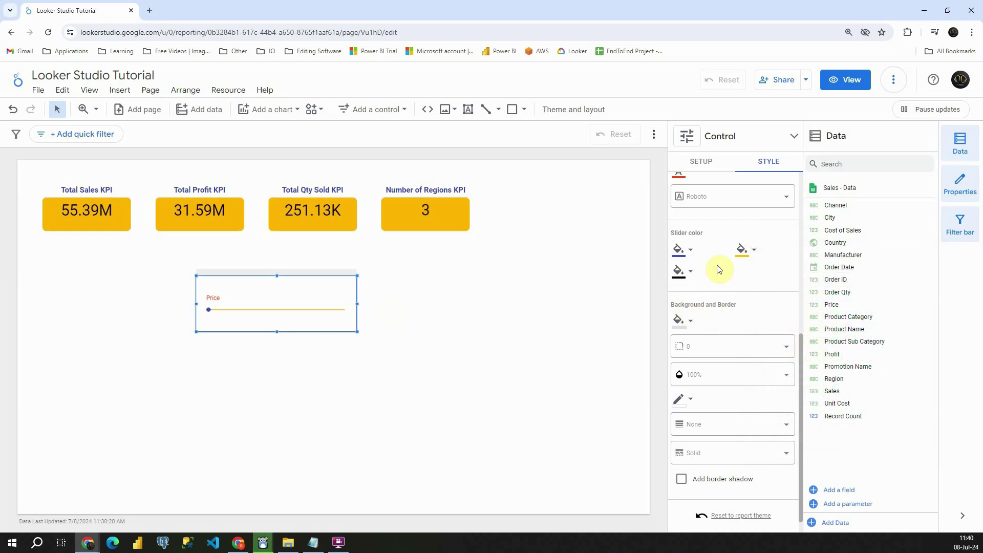
scroll(722, 269, "down", 1)
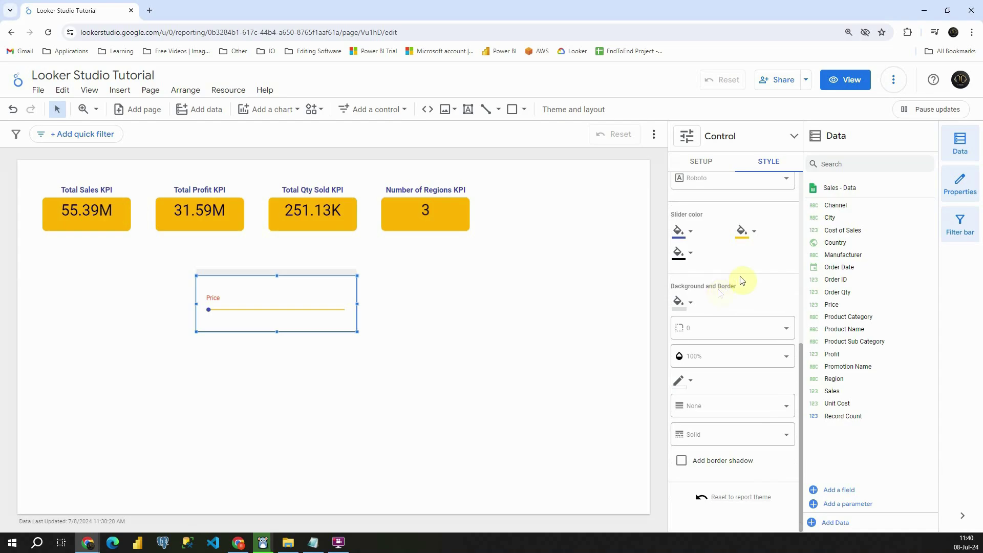